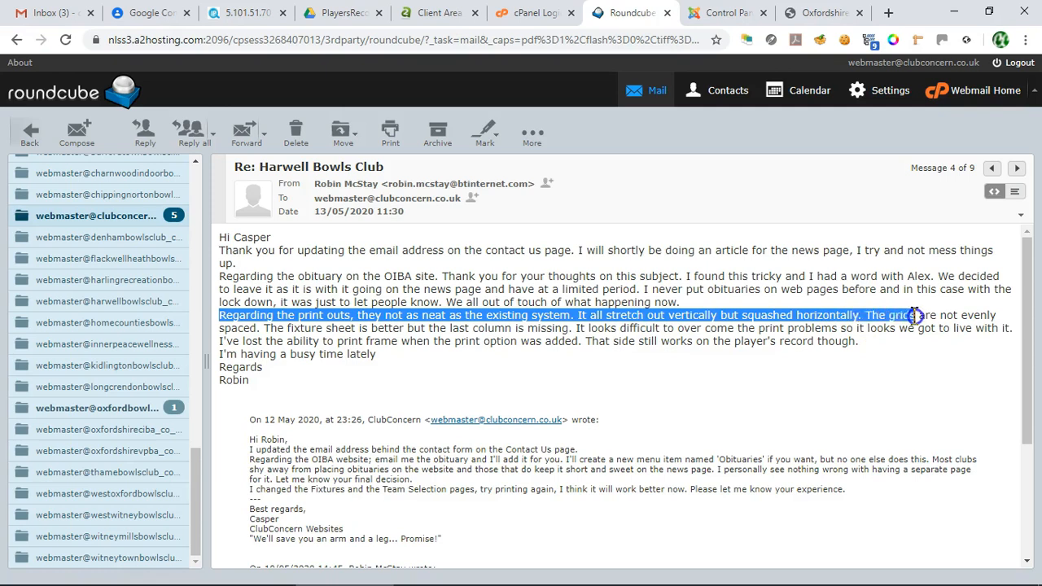
Highlight the email's sentences about the squashed, unevenly spaced print-outs, and bring up the website's Team Selection table.
drag(904, 316, 266, 330)
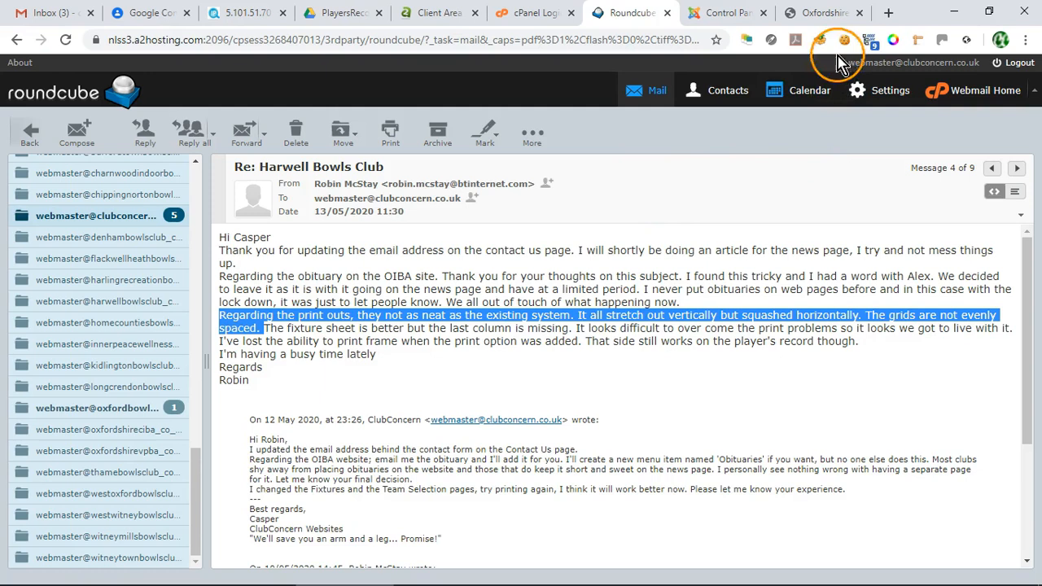
click(818, 16)
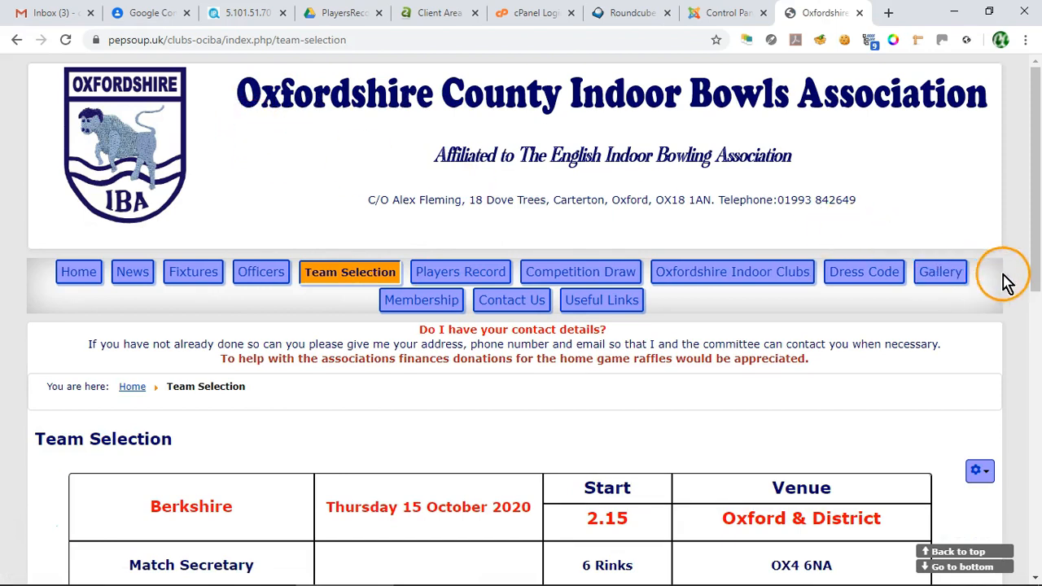
scroll(1011, 218, down, 2)
scroll(1014, 220, down, 2)
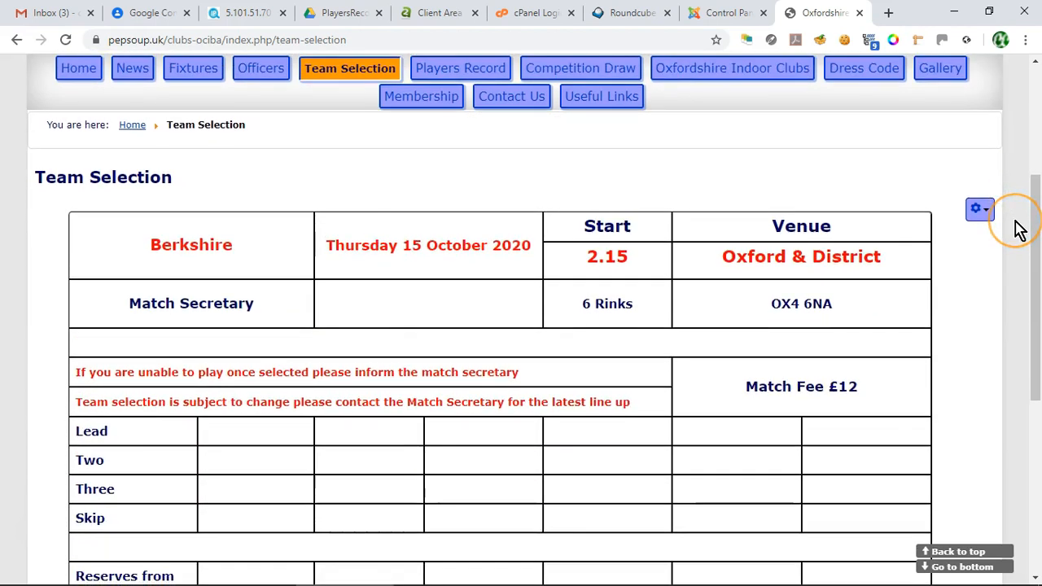
scroll(1018, 230, down, 1)
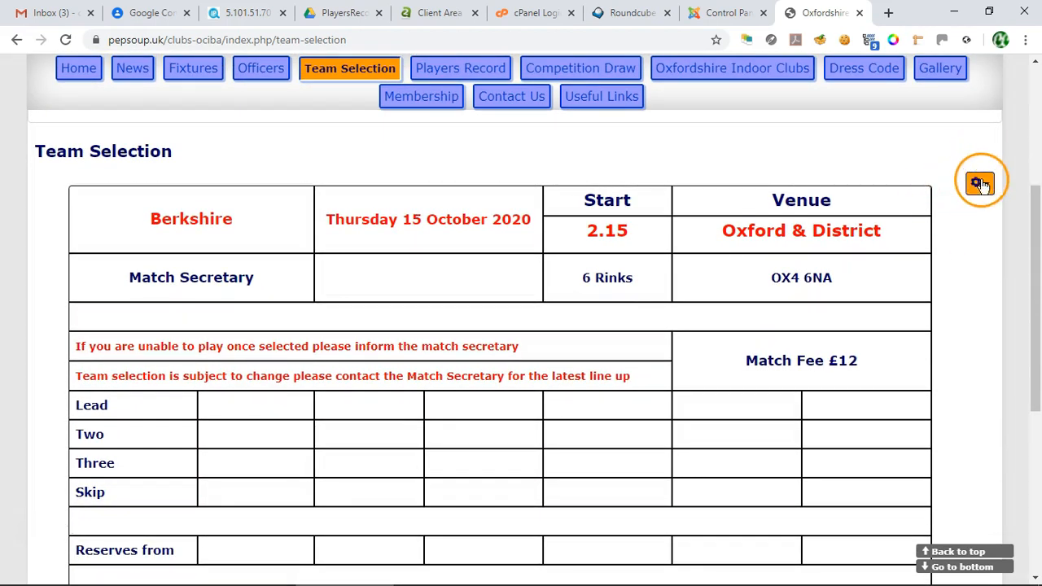
Open the print version of the Team Selection article and look through its table in the pop-up window.
click(982, 184)
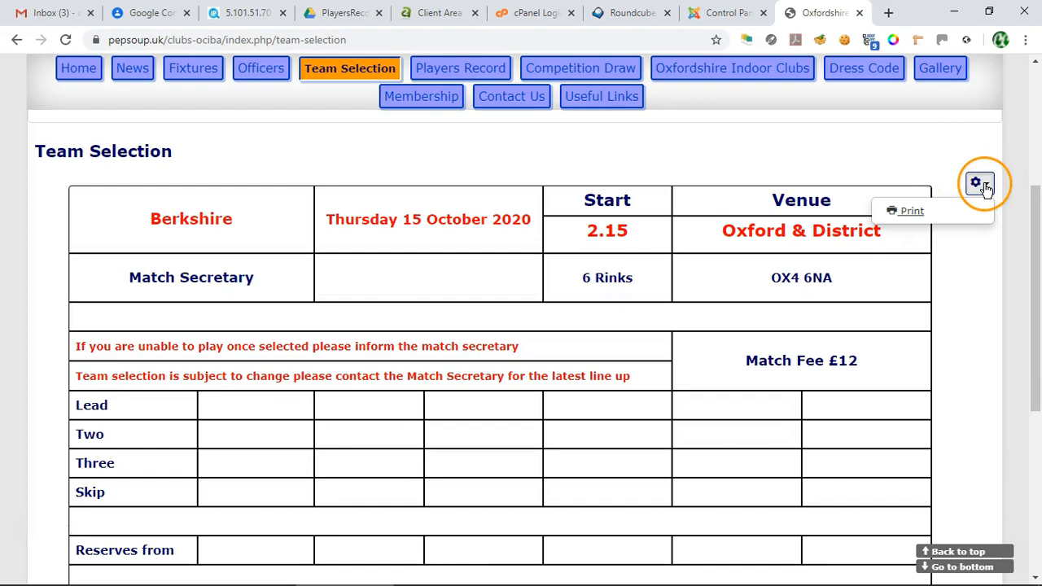
click(913, 213)
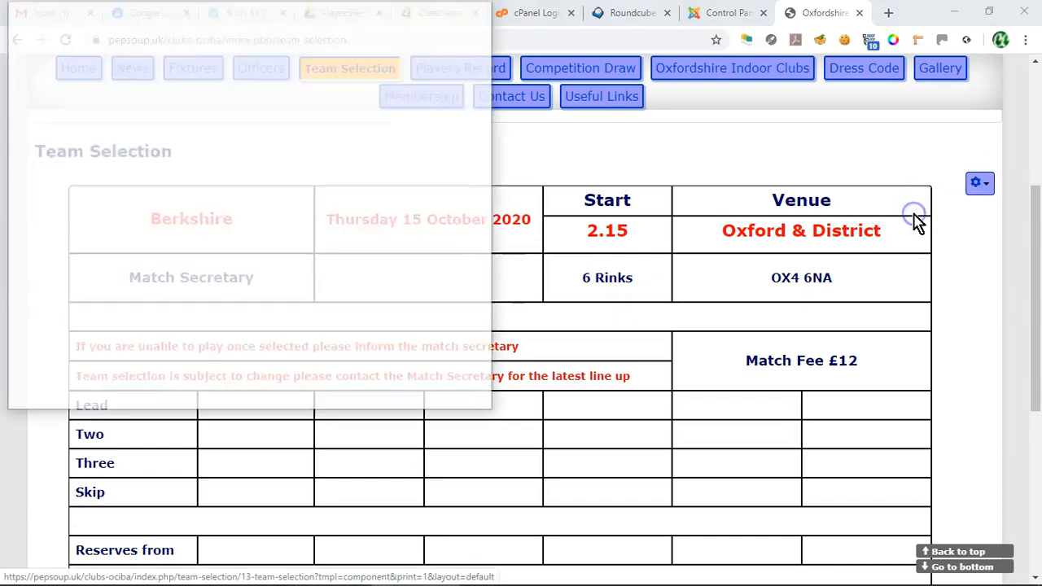
mouse_move(171, 19)
mouse_down()
mouse_move(174, 31)
mouse_move(203, 26)
mouse_move(176, 24)
mouse_up()
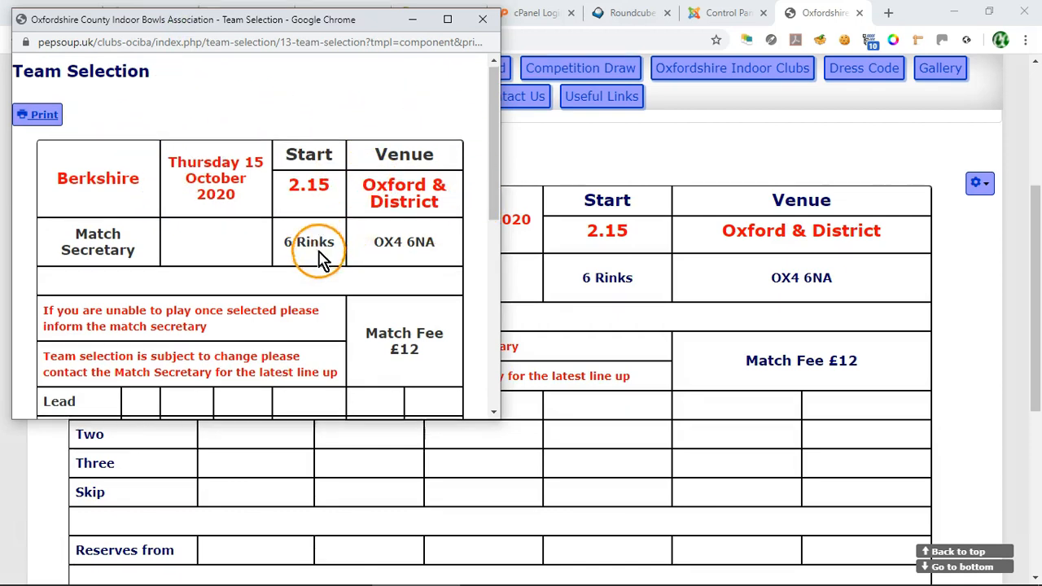
scroll(317, 268, down, 3)
scroll(317, 297, down, 3)
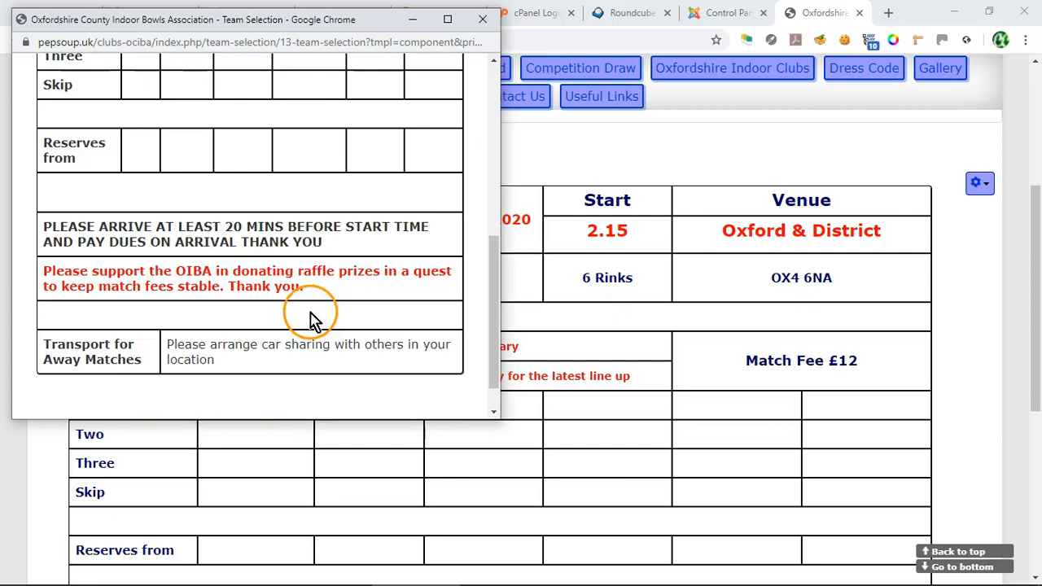
scroll(316, 333, up, 6)
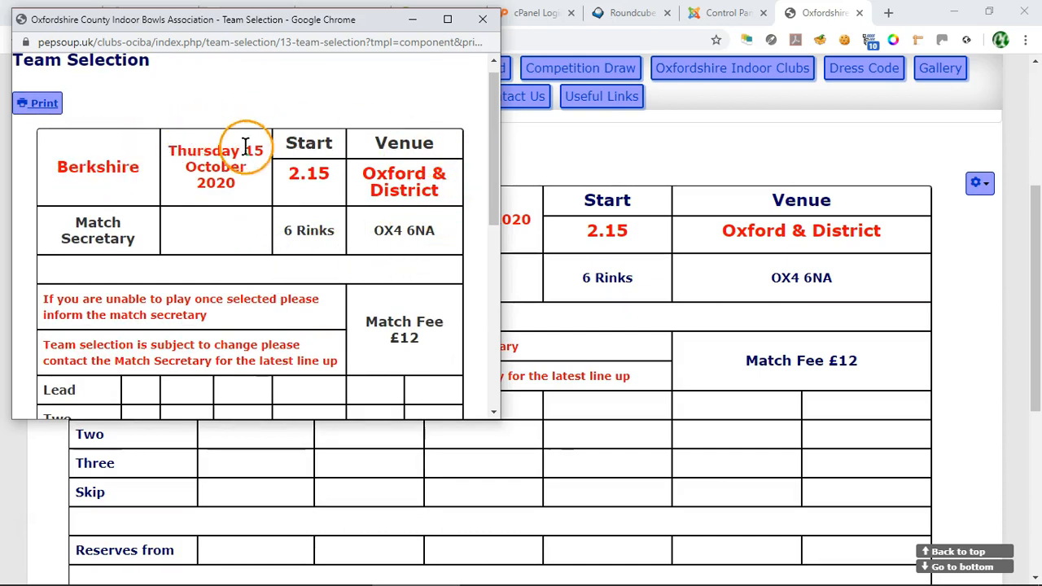
Enlarge the Team Selection print window to full screen and examine the table's column spacing from top to bottom.
drag(500, 214, 884, 226)
drag(571, 22, 574, 28)
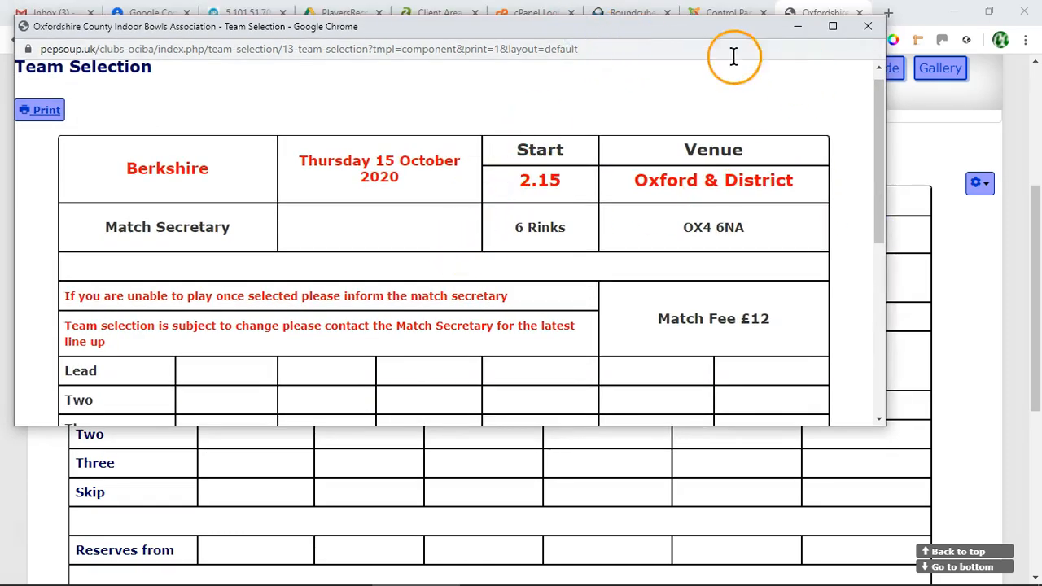
click(833, 29)
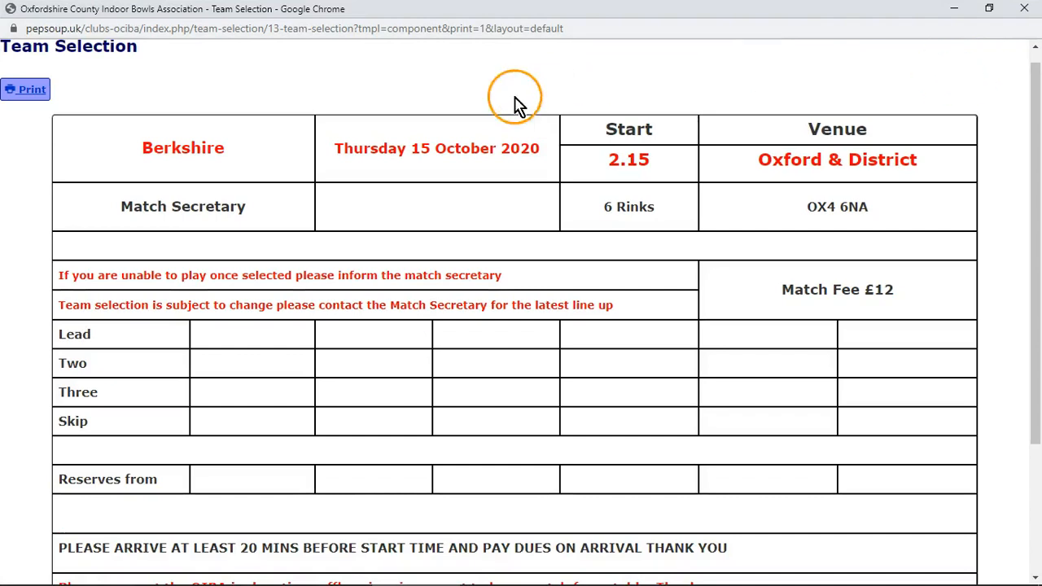
scroll(35, 185, down, 1)
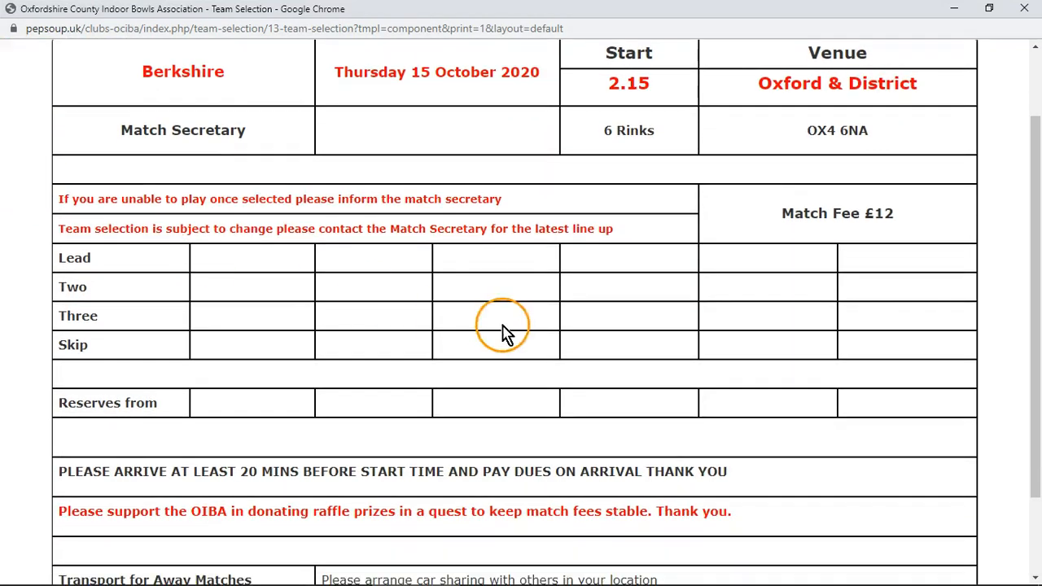
scroll(639, 344, up, 1)
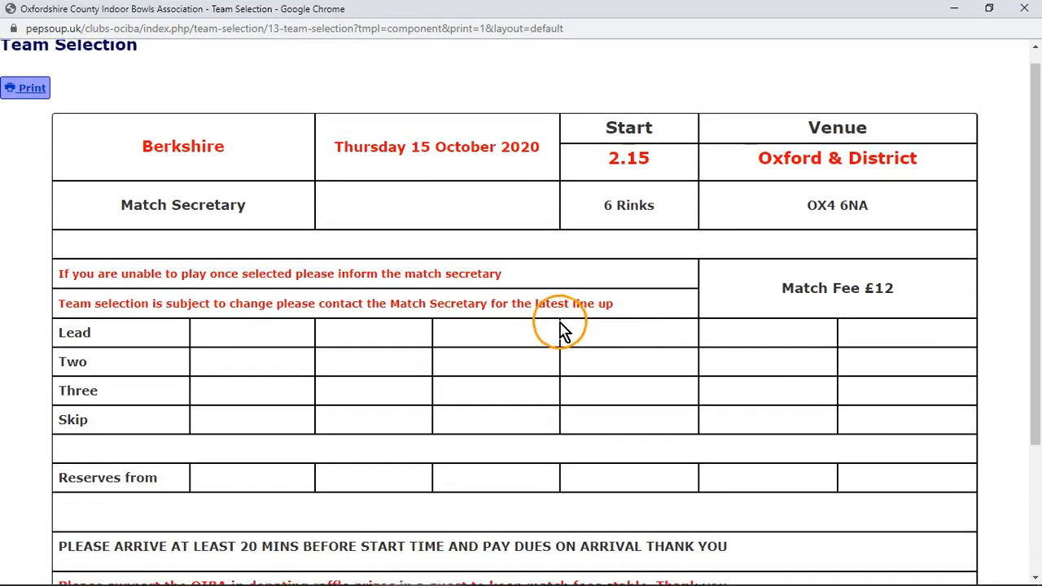
scroll(558, 330, down, 2)
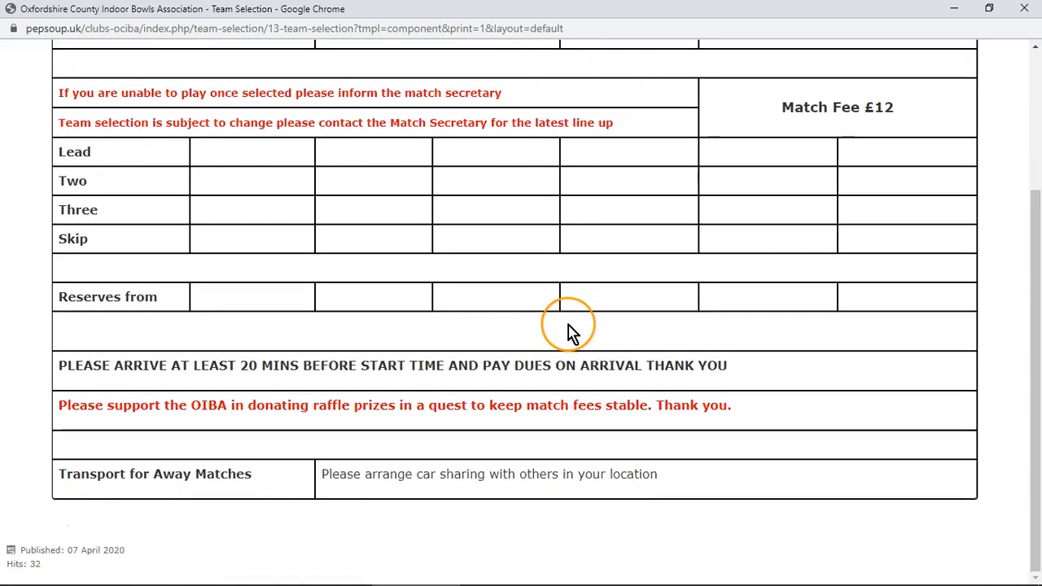
scroll(568, 329, up, 3)
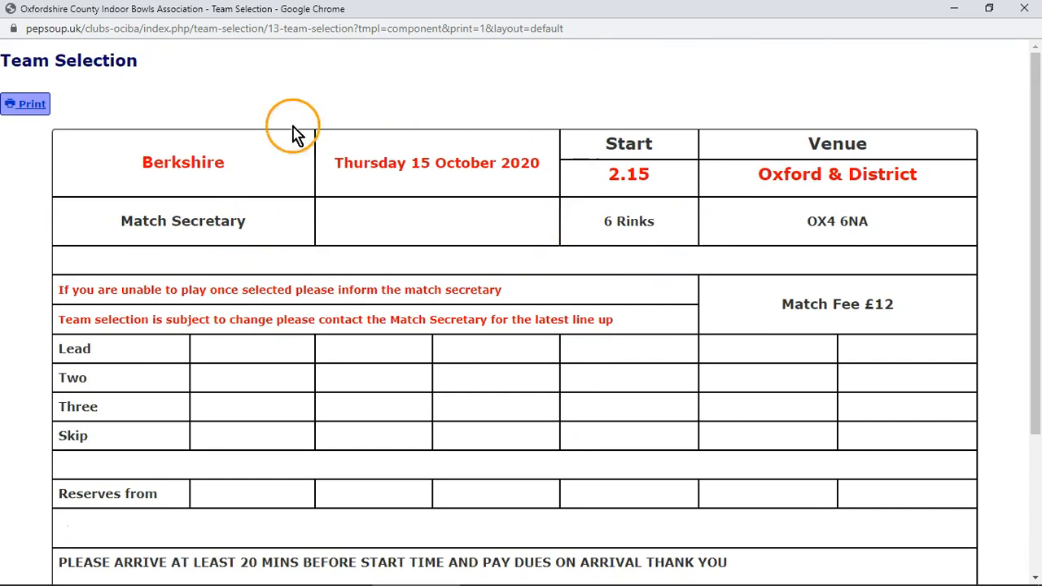
Open the print preview of the Team Selection page and set its layout to Landscape.
click(27, 107)
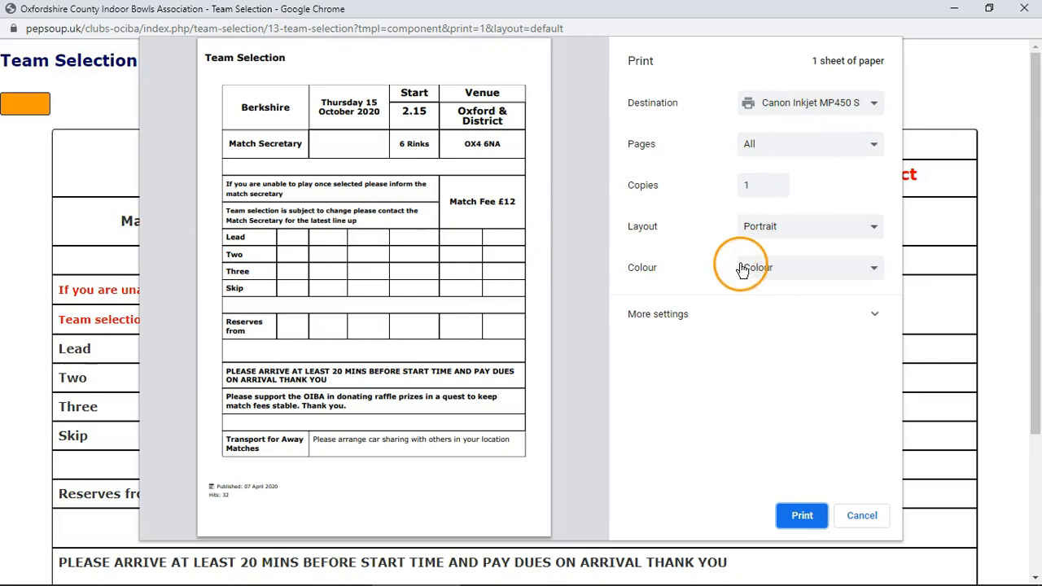
click(874, 229)
click(802, 257)
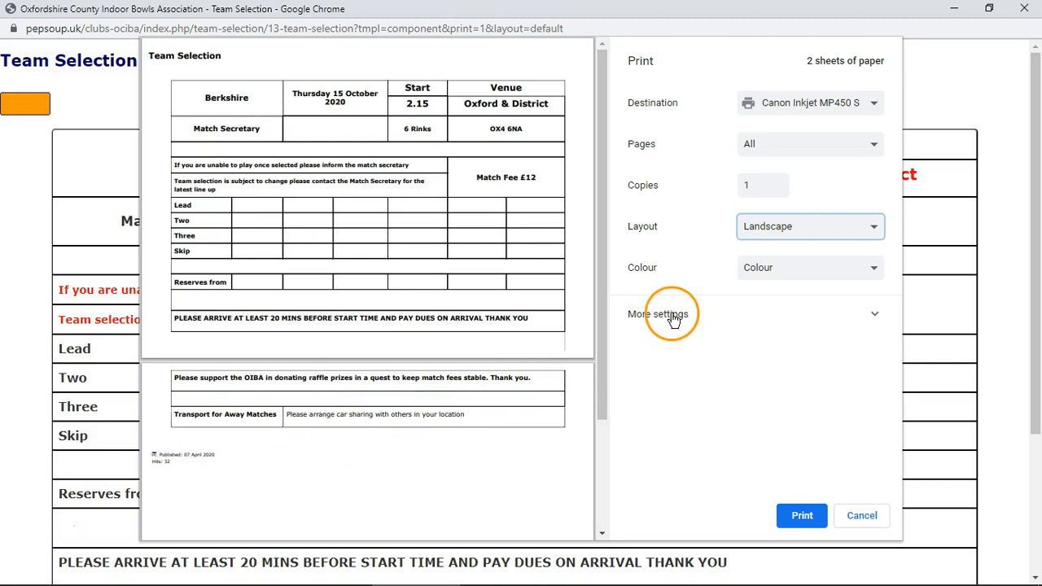
Set the print scale to Customised with a value of 90 in the additional print settings.
click(874, 316)
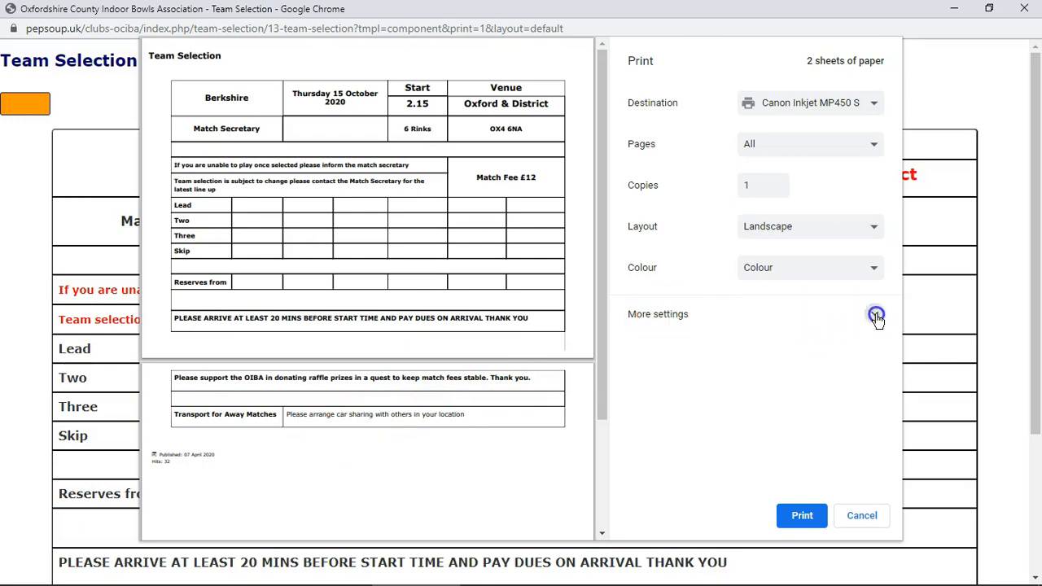
scroll(733, 342, down, 2)
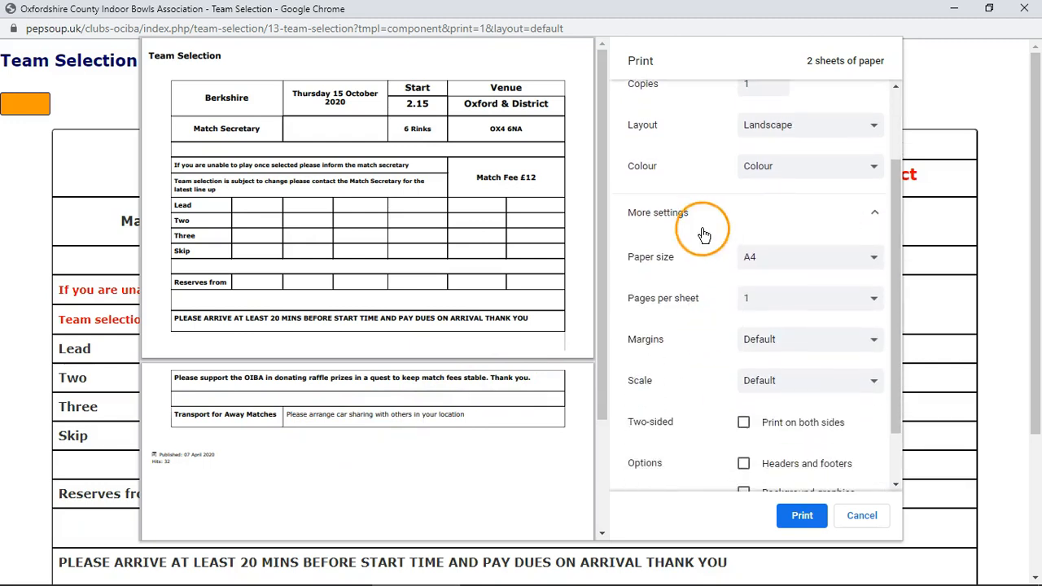
scroll(724, 284, down, 1)
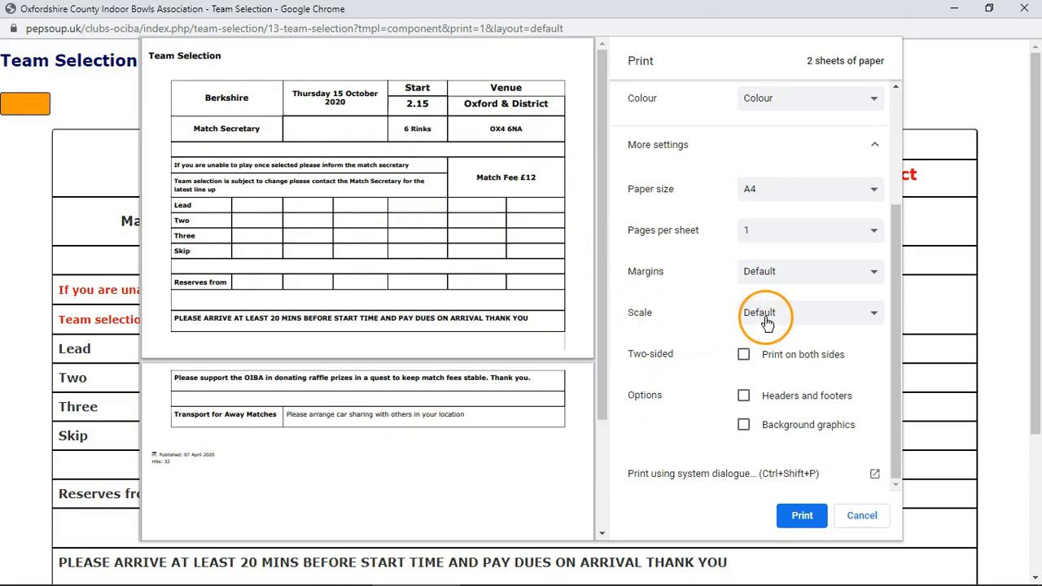
click(875, 315)
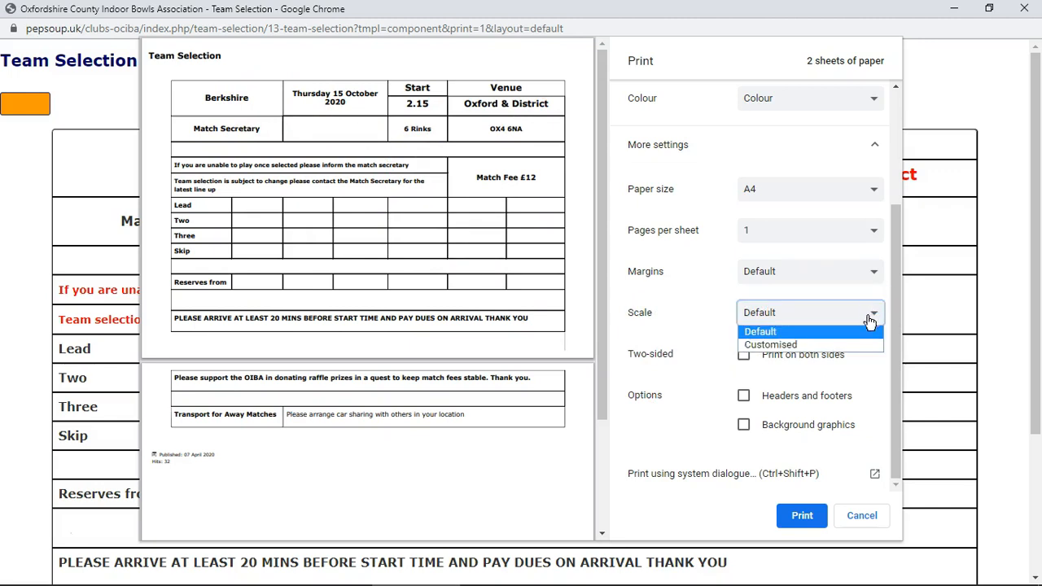
click(797, 349)
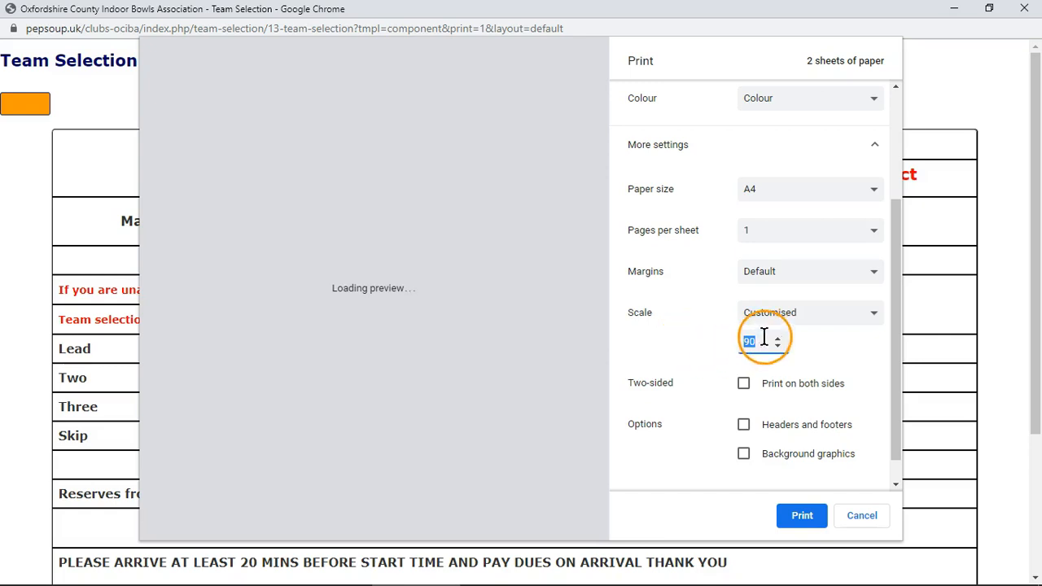
text(00)
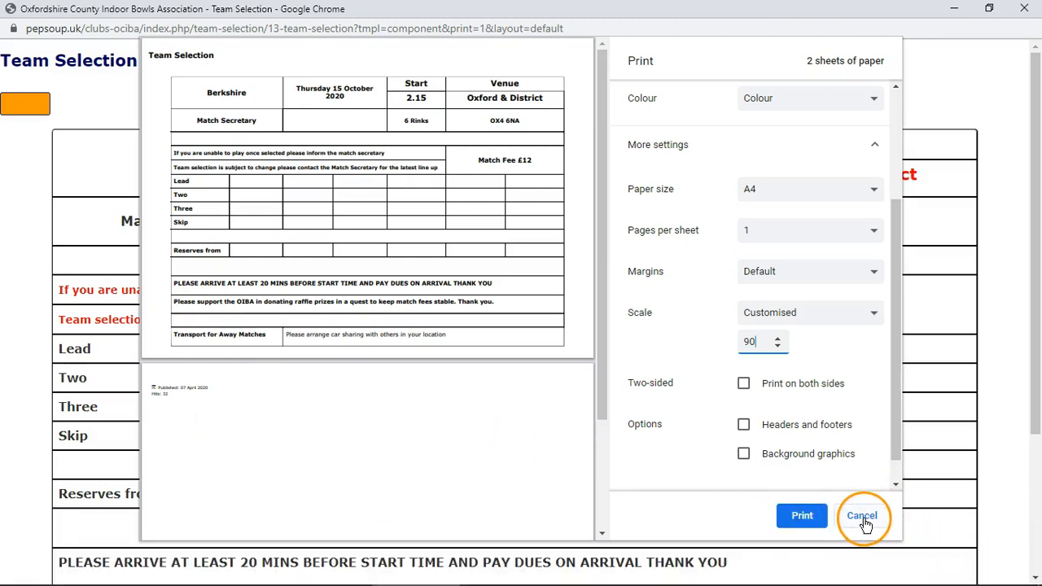
Cancel the print and close the Team Selection print window, returning to the website's Team Selection page.
scroll(832, 231, up, 3)
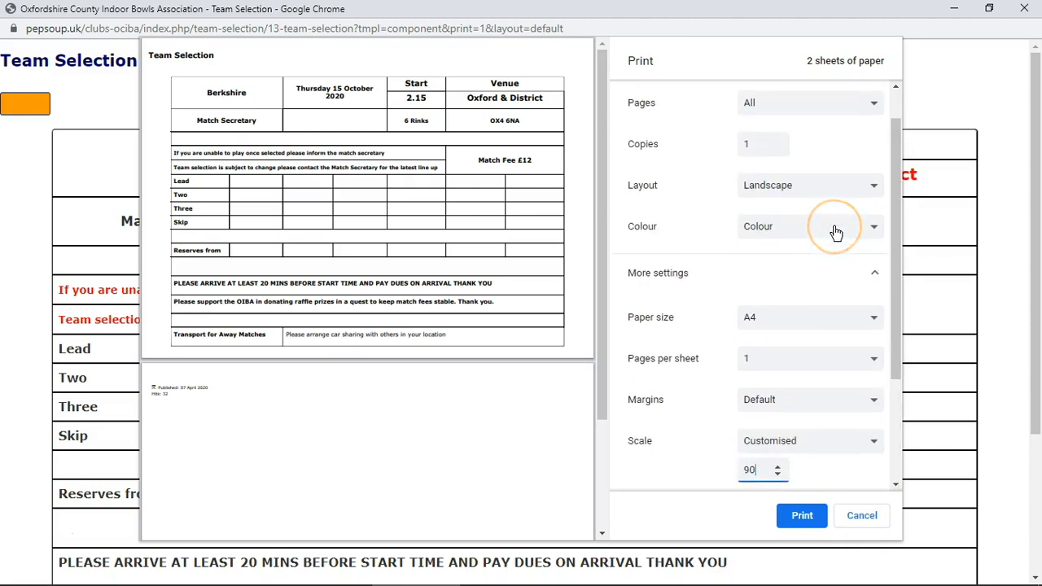
click(861, 517)
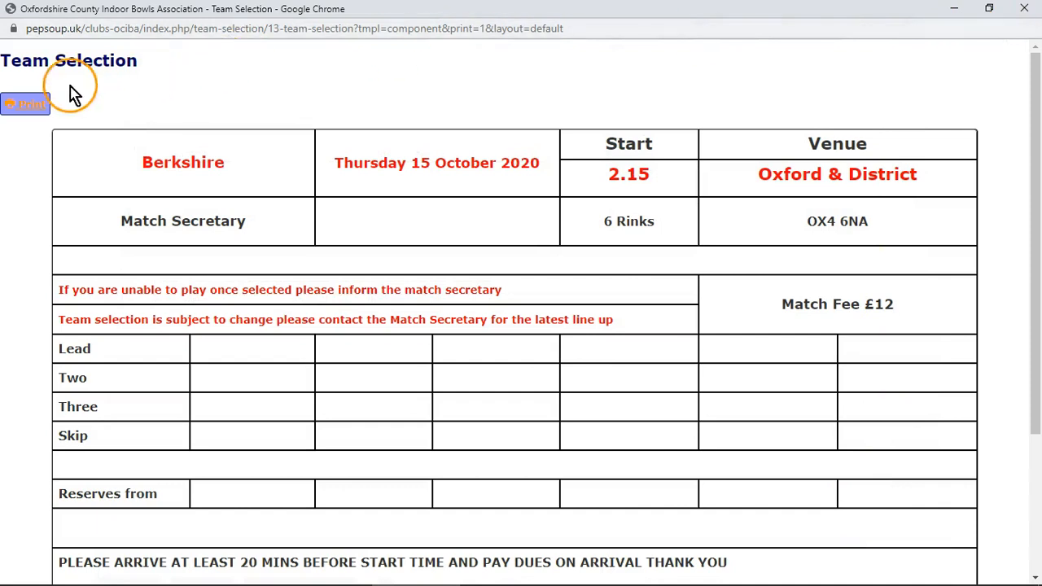
click(1025, 10)
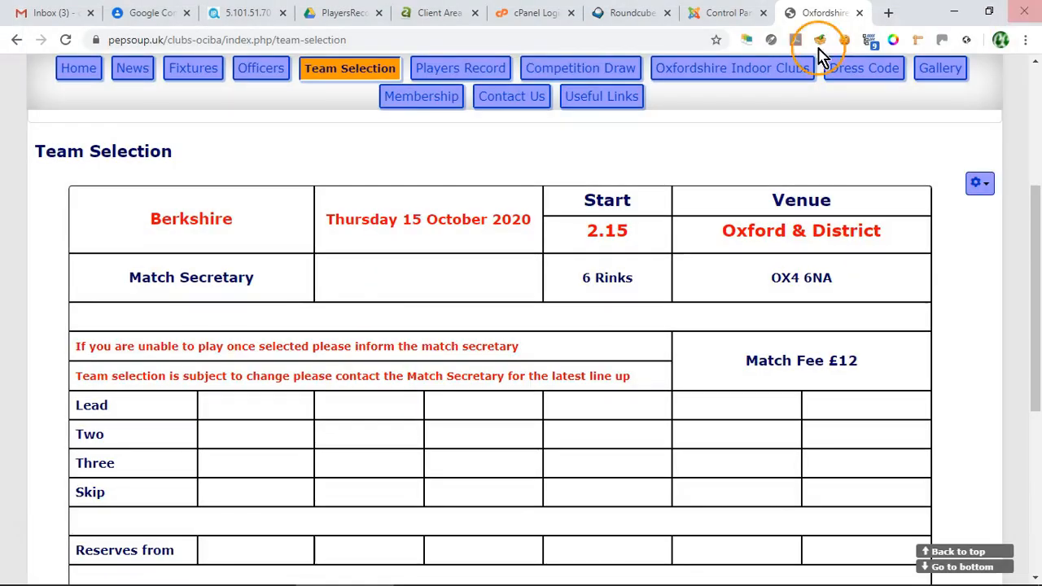
scroll(26, 330, up, 2)
scroll(26, 330, up, 2)
scroll(25, 342, down, 2)
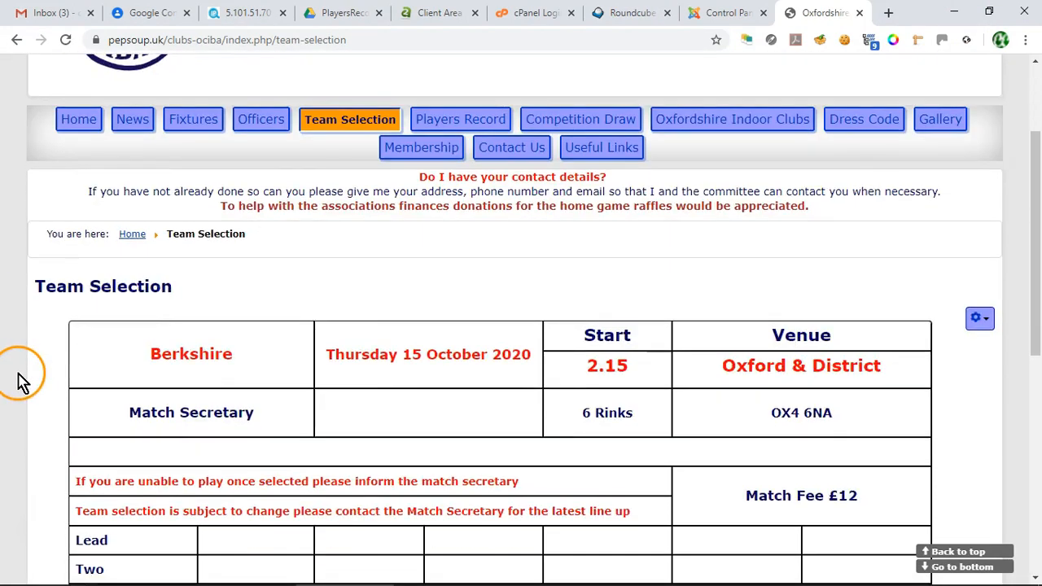
Highlight the email's remark about the fixture sheet's missing last column, and bring up the website's Fixtures page.
click(640, 14)
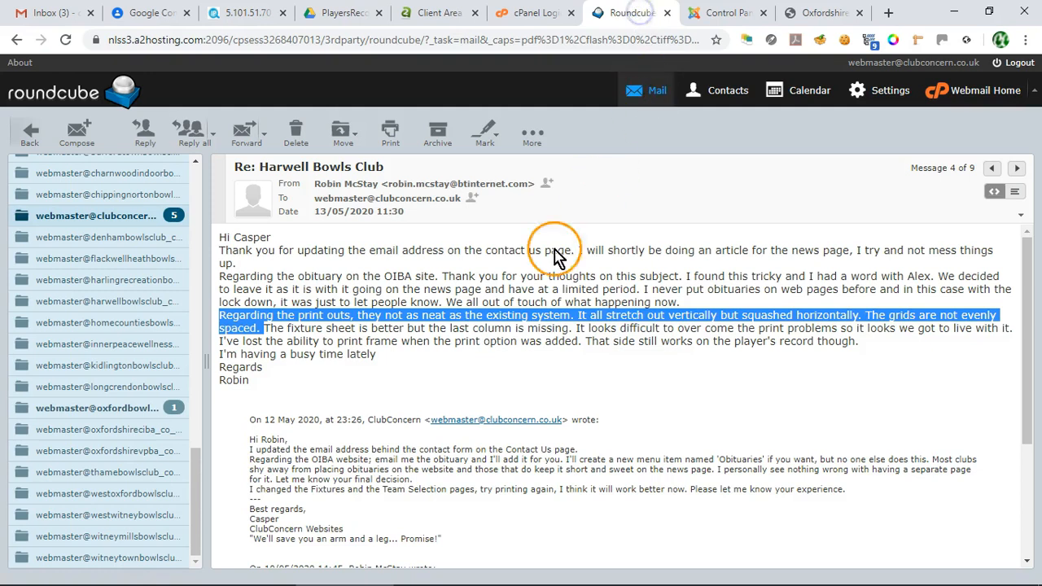
drag(285, 328, 467, 327)
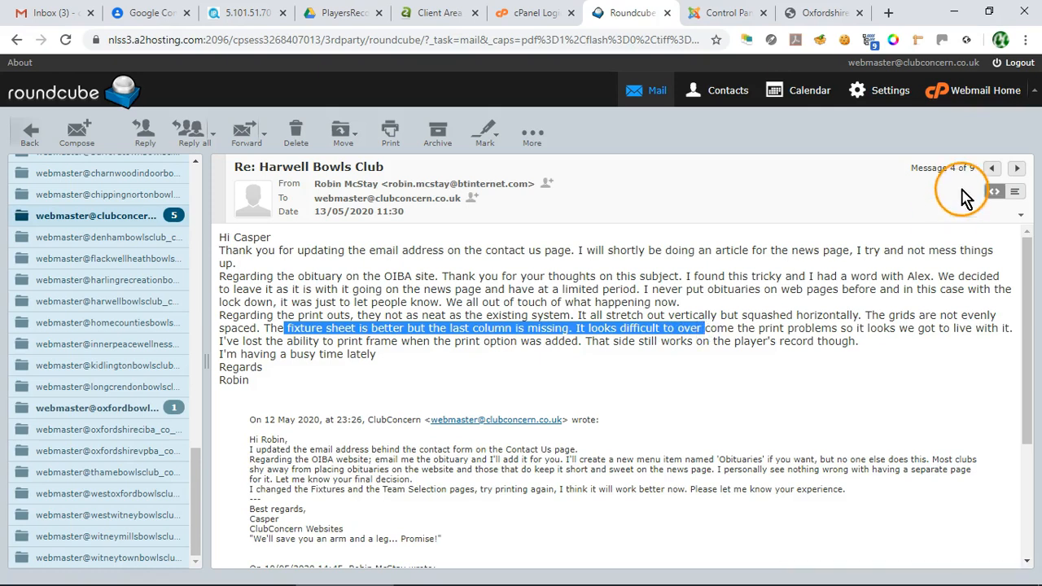
click(813, 11)
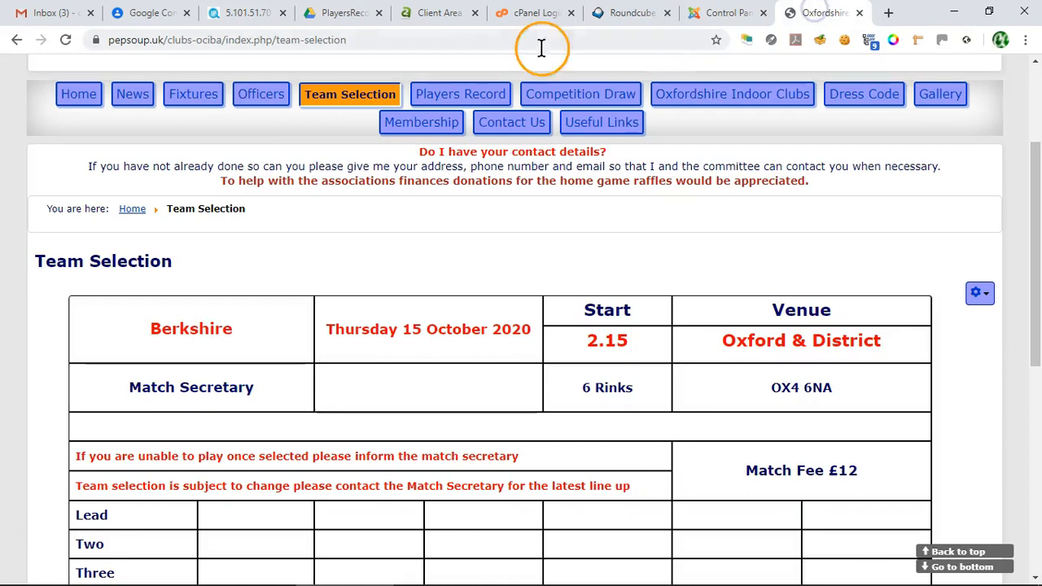
click(185, 97)
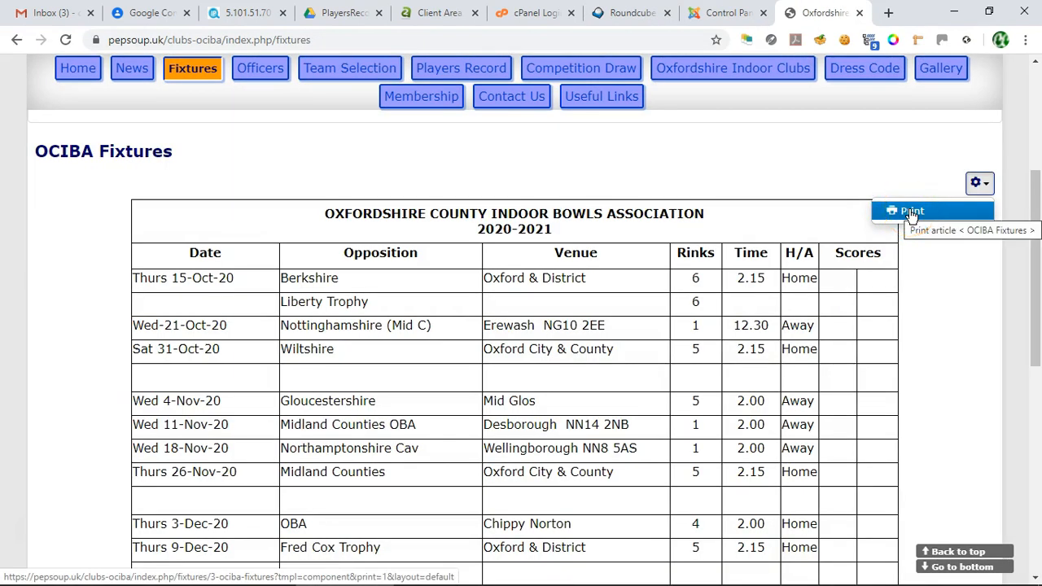
Open the print version of the OCIBA Fixtures article at full screen and examine all columns of its table.
click(912, 212)
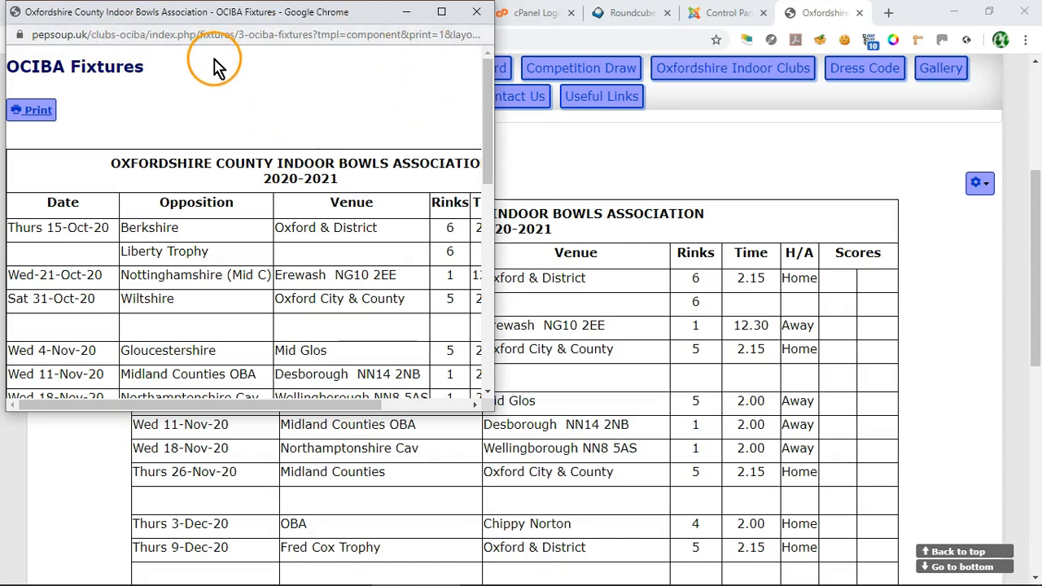
click(442, 13)
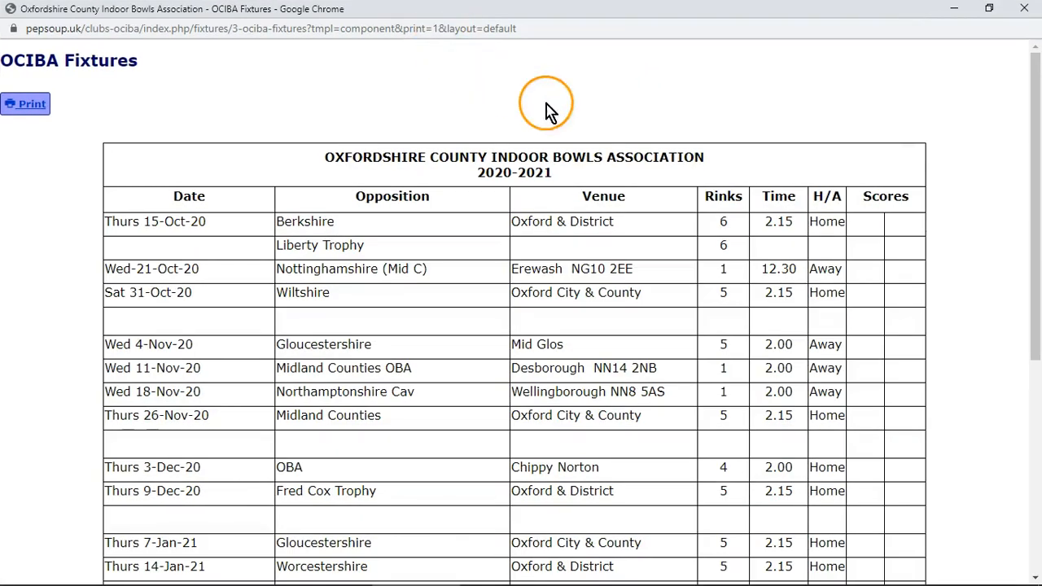
scroll(400, 214, down, 5)
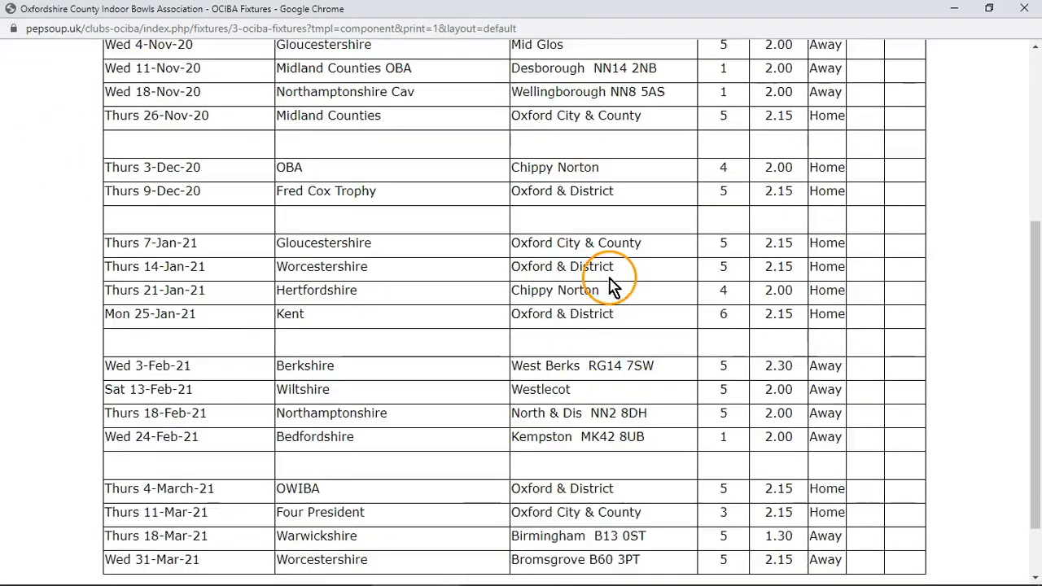
scroll(609, 291, up, 5)
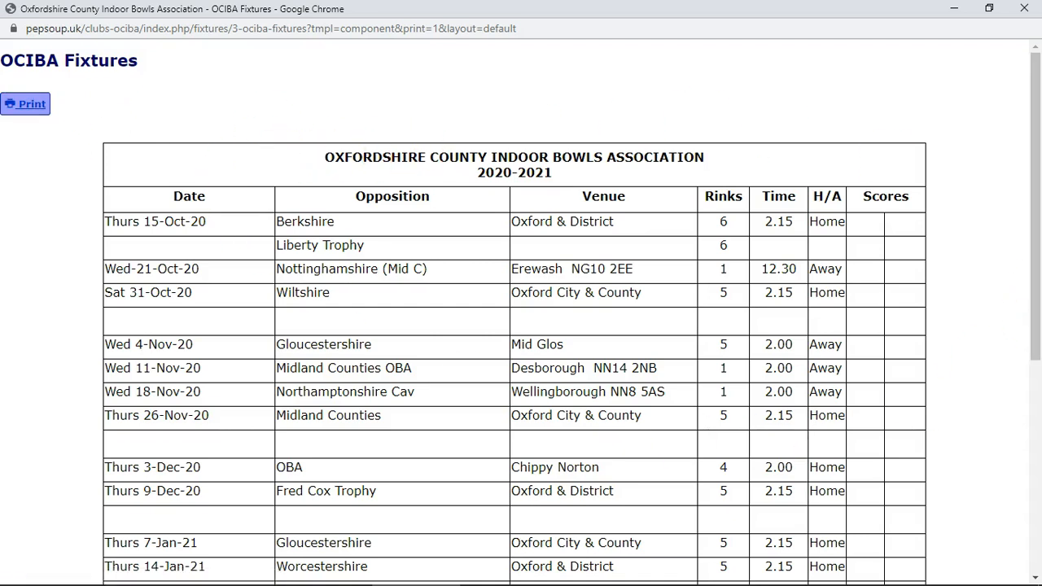
Open the print preview of the OCIBA Fixtures page and set its layout to Portrait.
click(29, 109)
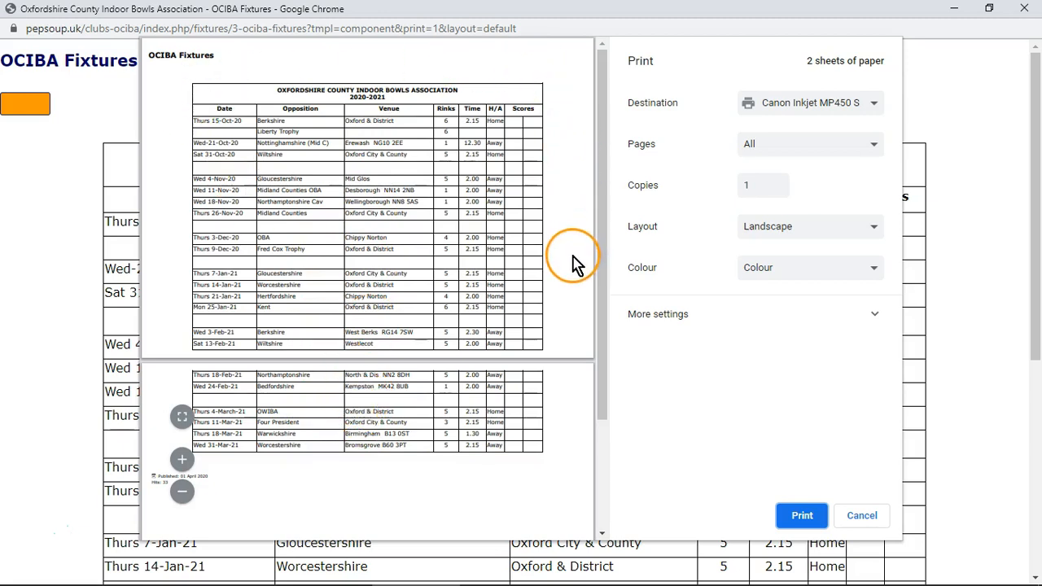
click(875, 232)
click(764, 244)
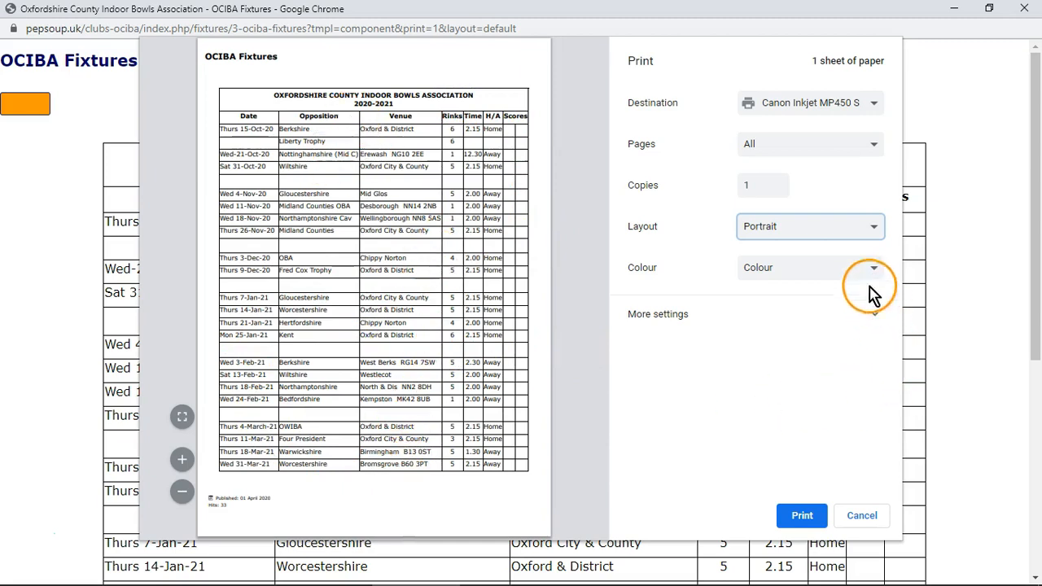
Expand the additional print settings and set the customised scale to 100.
click(877, 316)
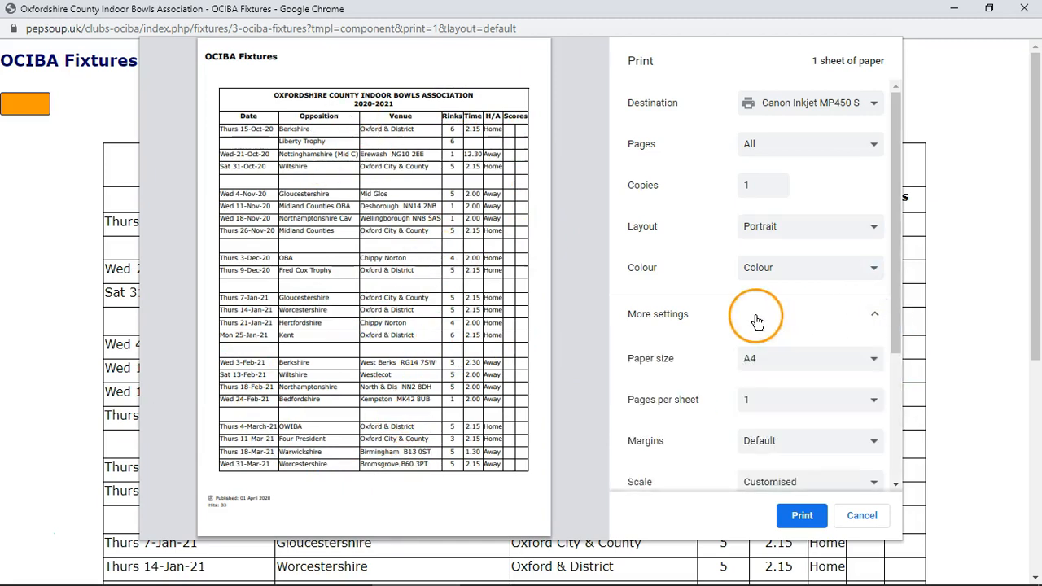
scroll(732, 322, down, 2)
scroll(716, 323, down, 1)
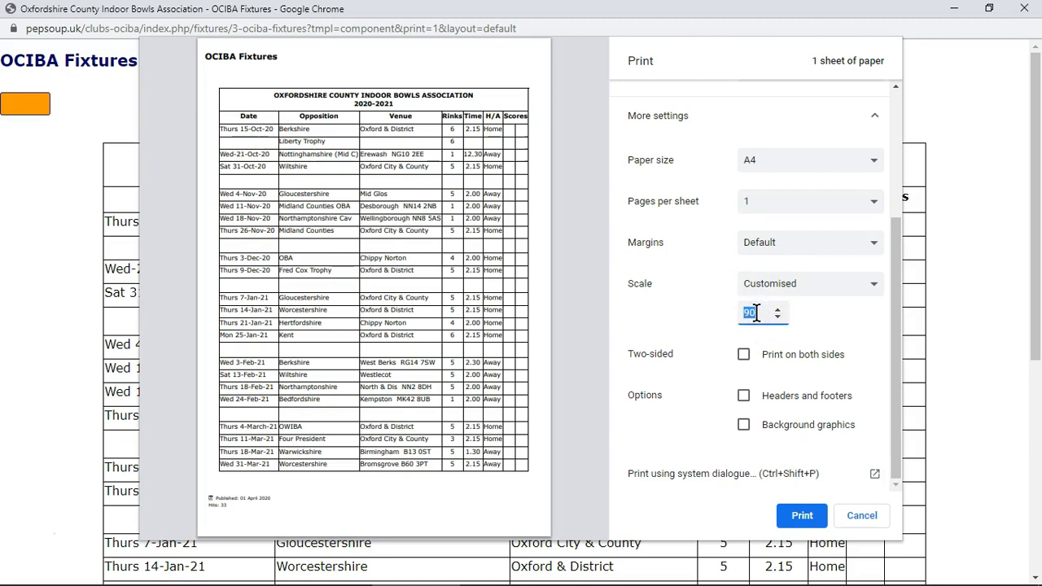
text(100)
click(544, 308)
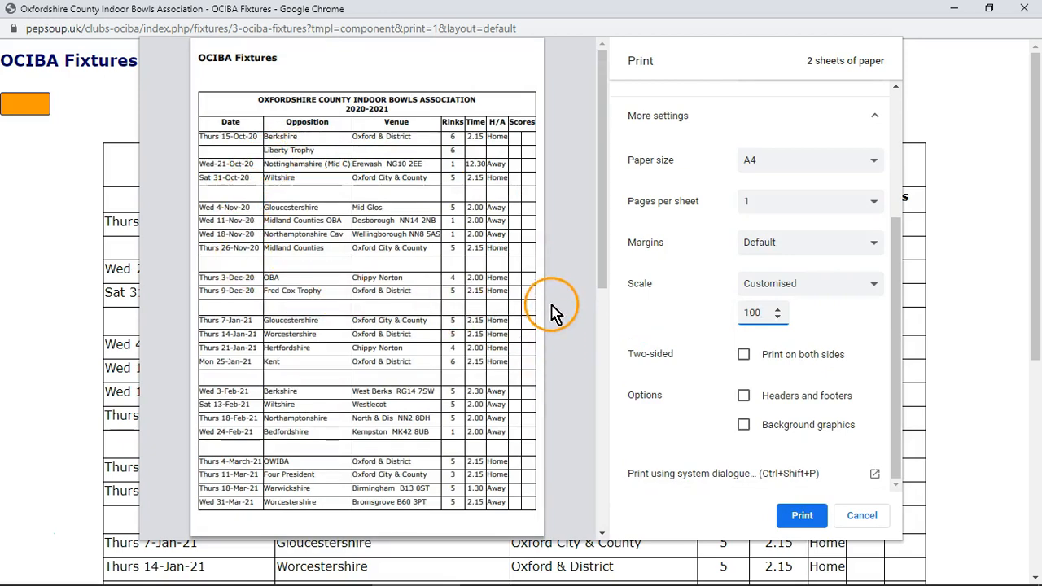
Examine both preview pages, highlighting the published date line on the second sheet, and return to the first page.
scroll(567, 251, down, 1)
scroll(567, 250, down, 4)
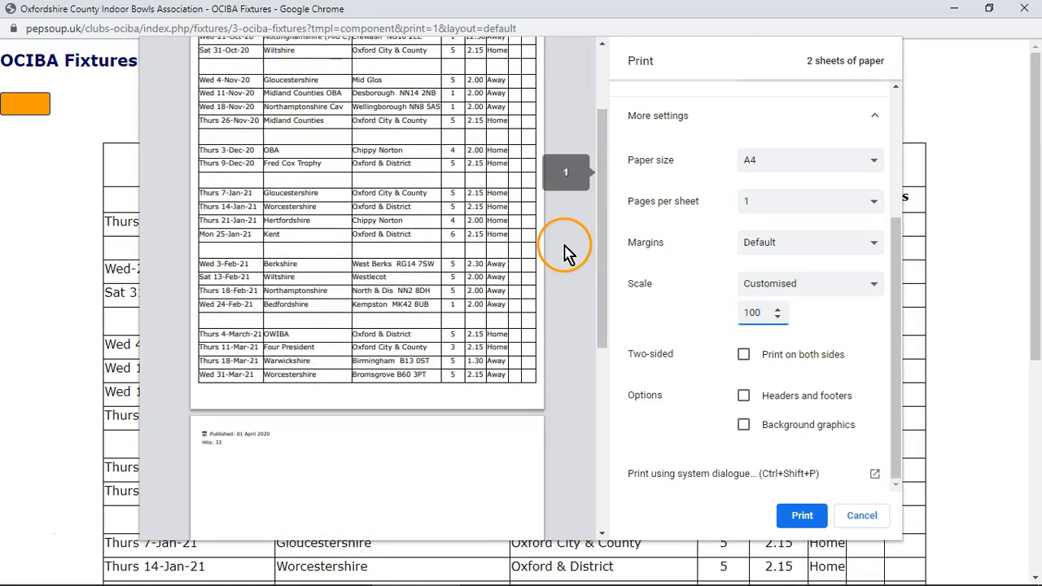
drag(603, 256, 610, 291)
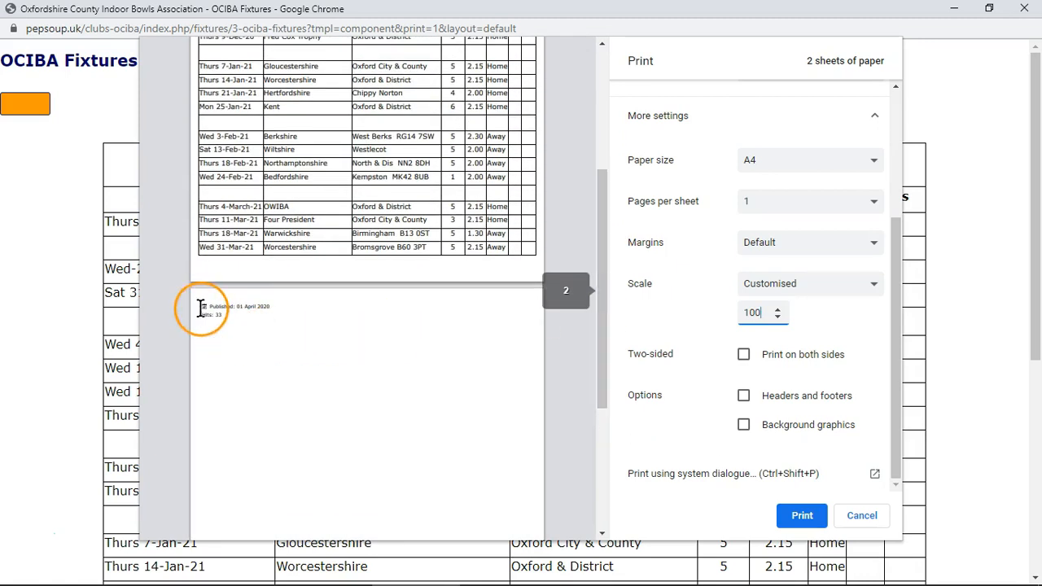
drag(243, 314, 264, 315)
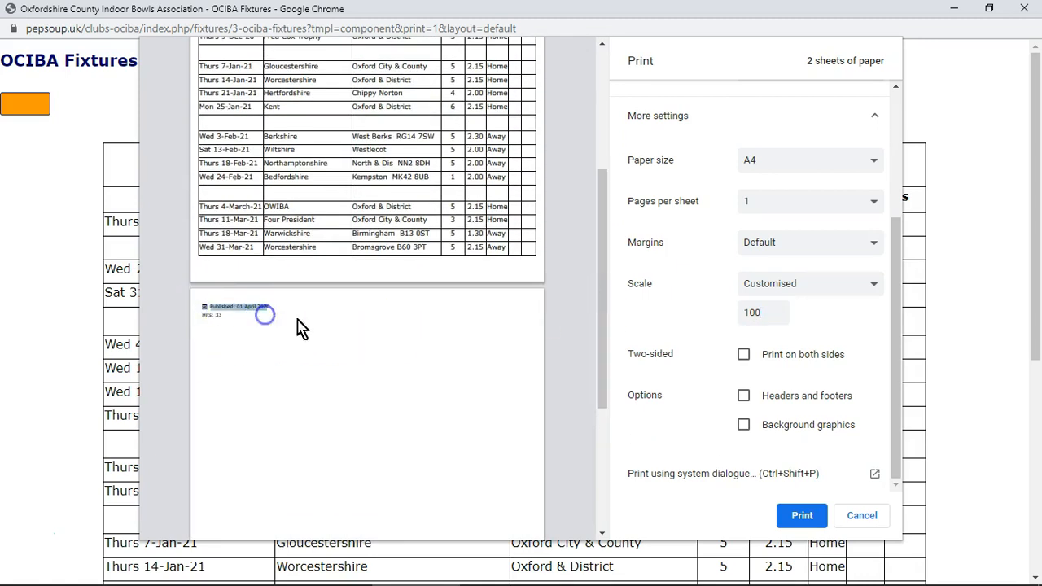
click(566, 291)
drag(598, 308, 598, 195)
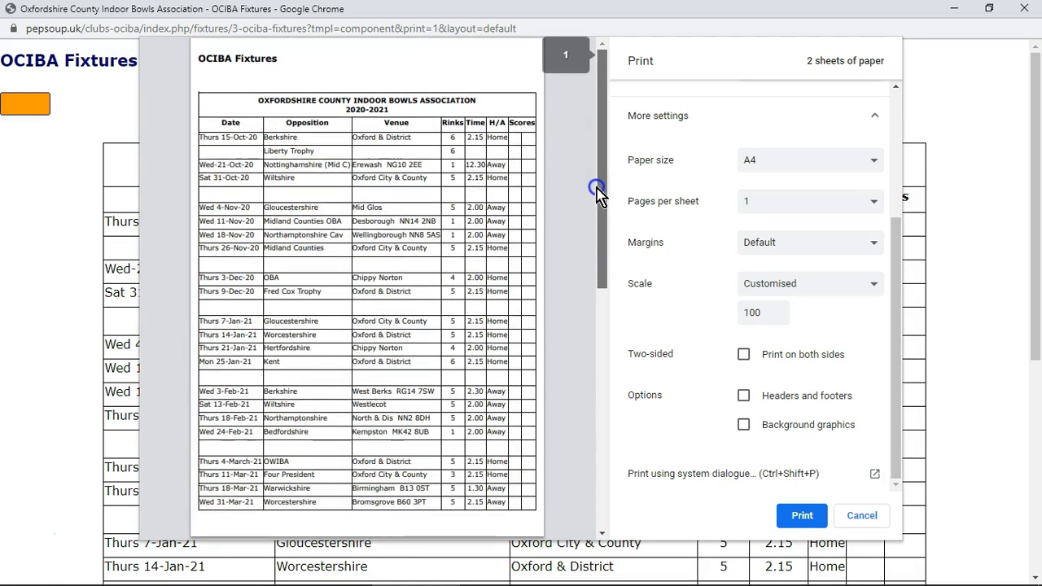
Set the customised print scale of the fixtures sheet to 90.
drag(598, 196, 600, 190)
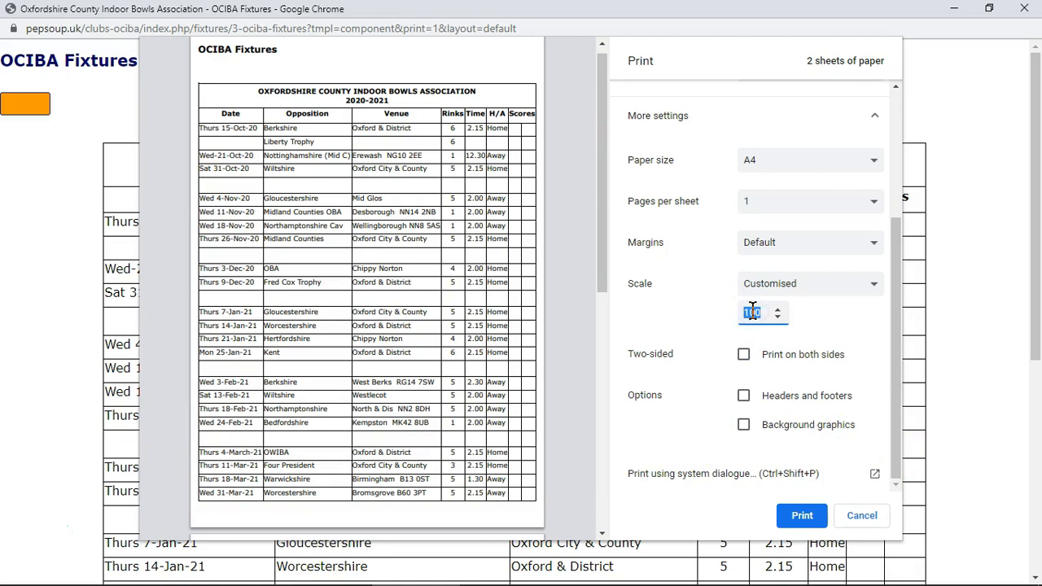
click(674, 317)
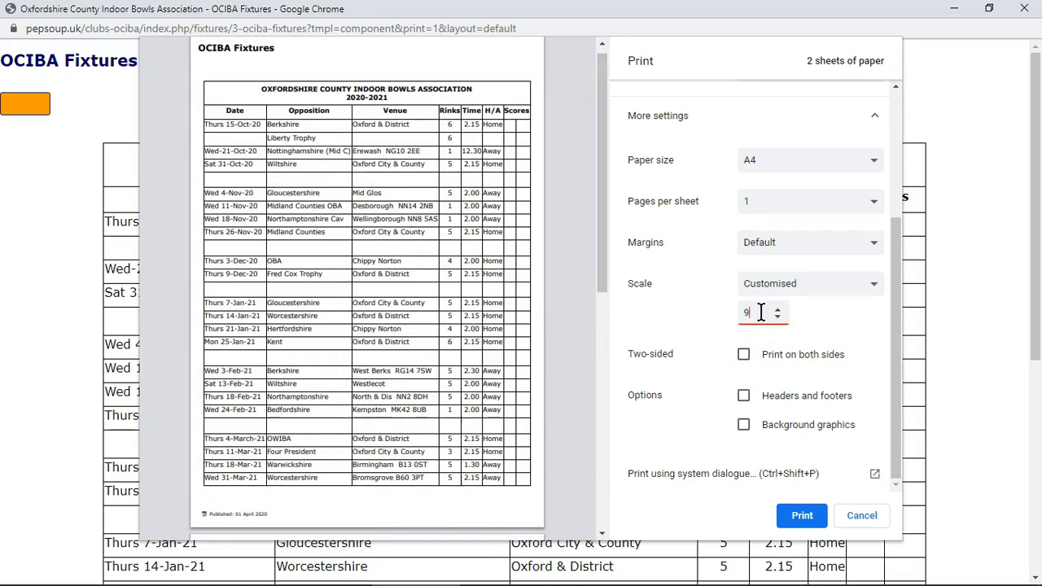
click(704, 310)
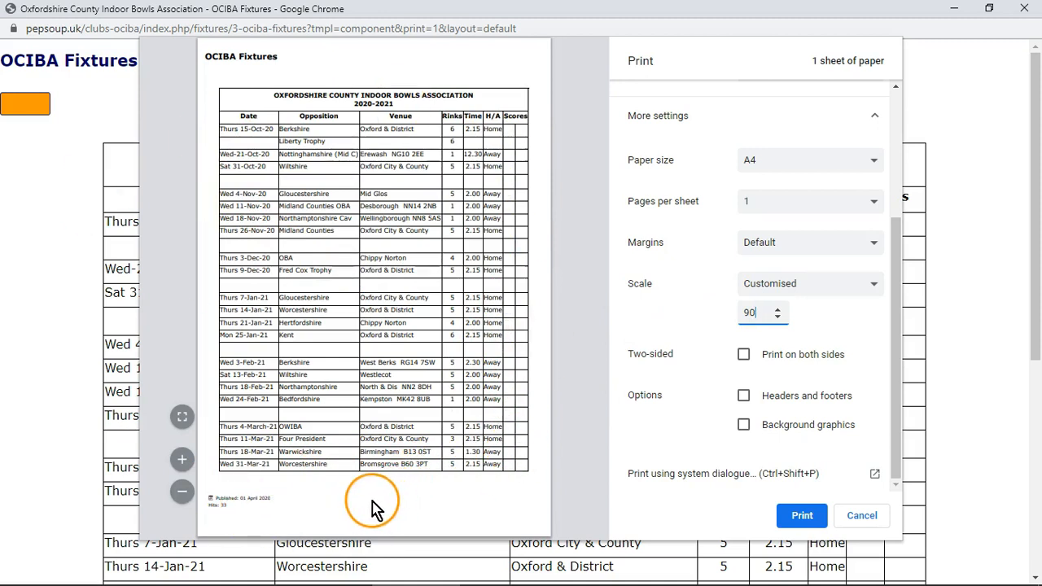
Cancel the print and close the fixtures print window, returning to the head of the website's Fixtures page.
click(862, 516)
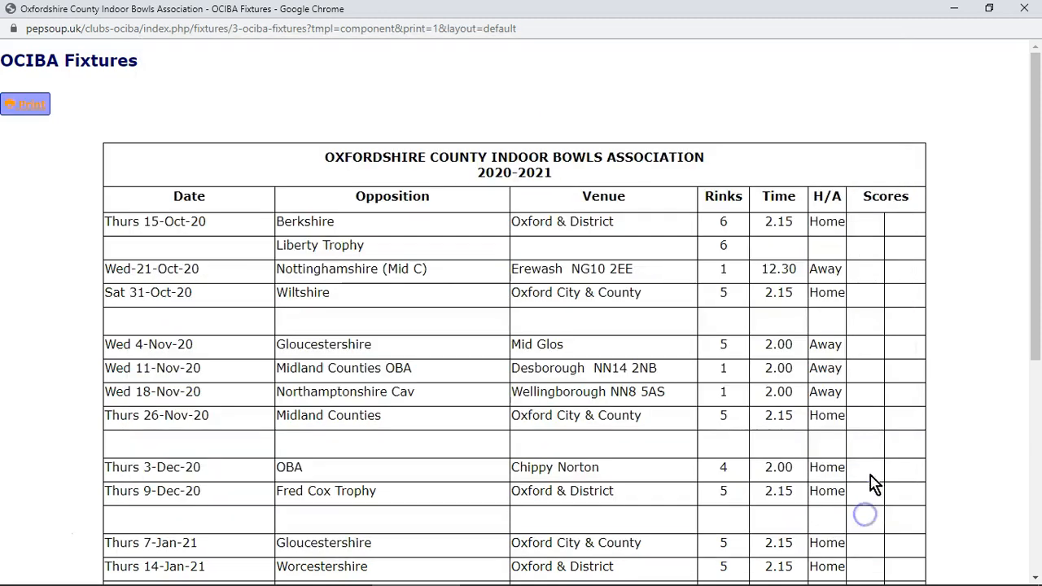
click(1025, 10)
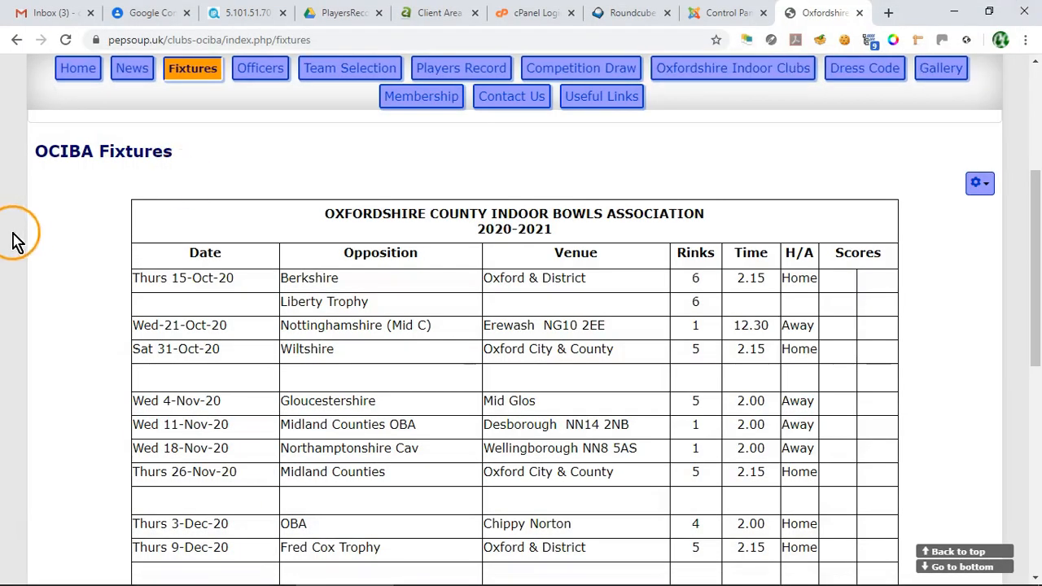
scroll(49, 315, up, 3)
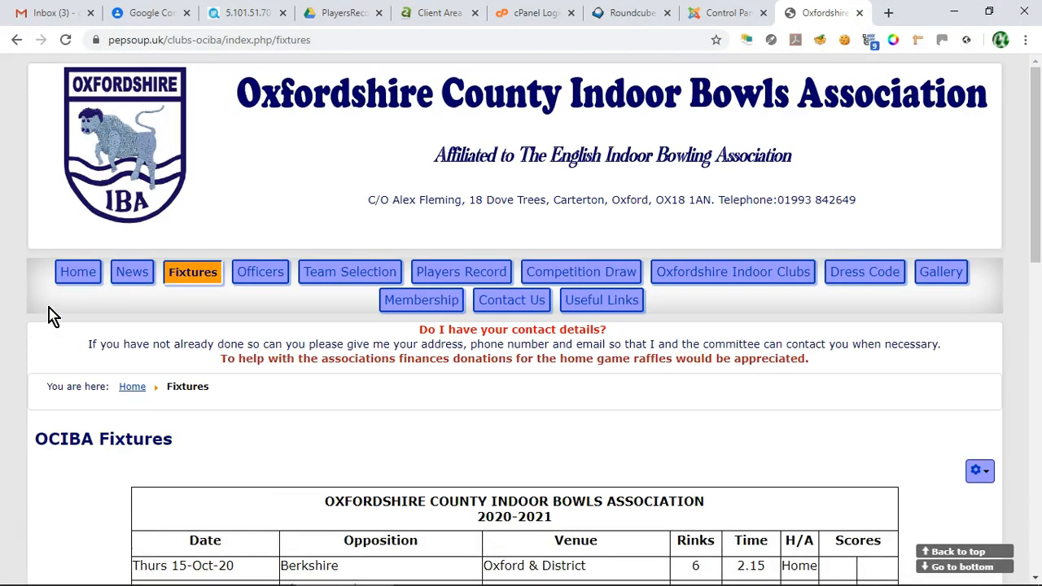